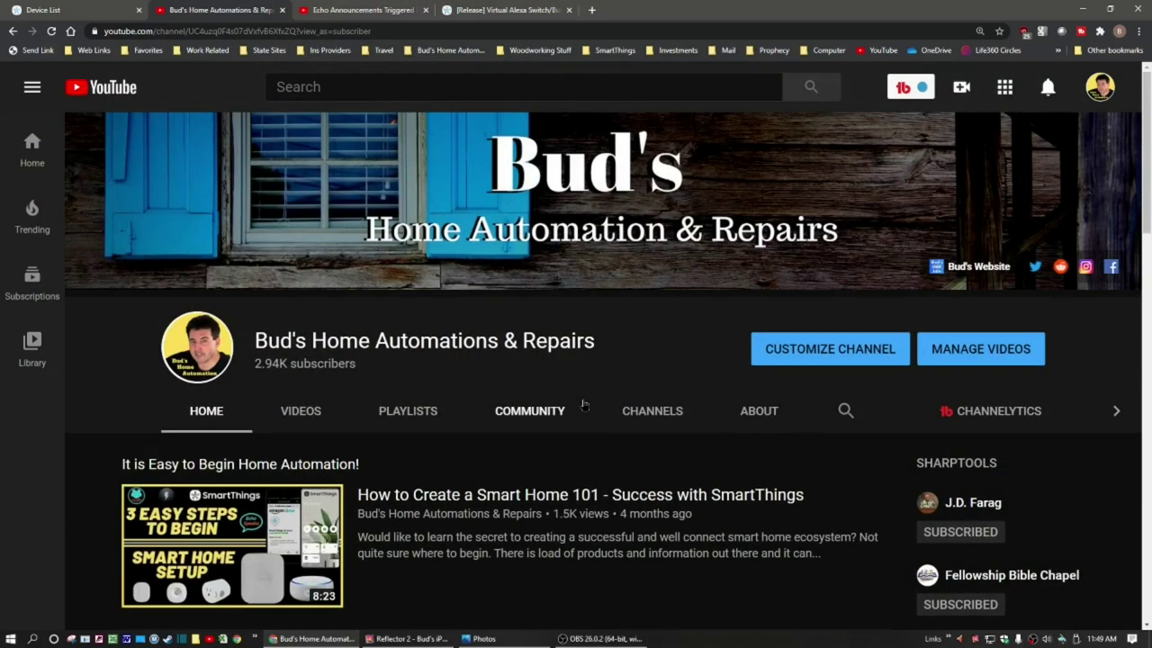
- Open the Echo Announcements video and scroll to its Virtual Alexa Switch and IDE description links
{"action": "scroll", "coordinate": [605, 315], "scroll_direction": "down", "scroll_amount": 4}
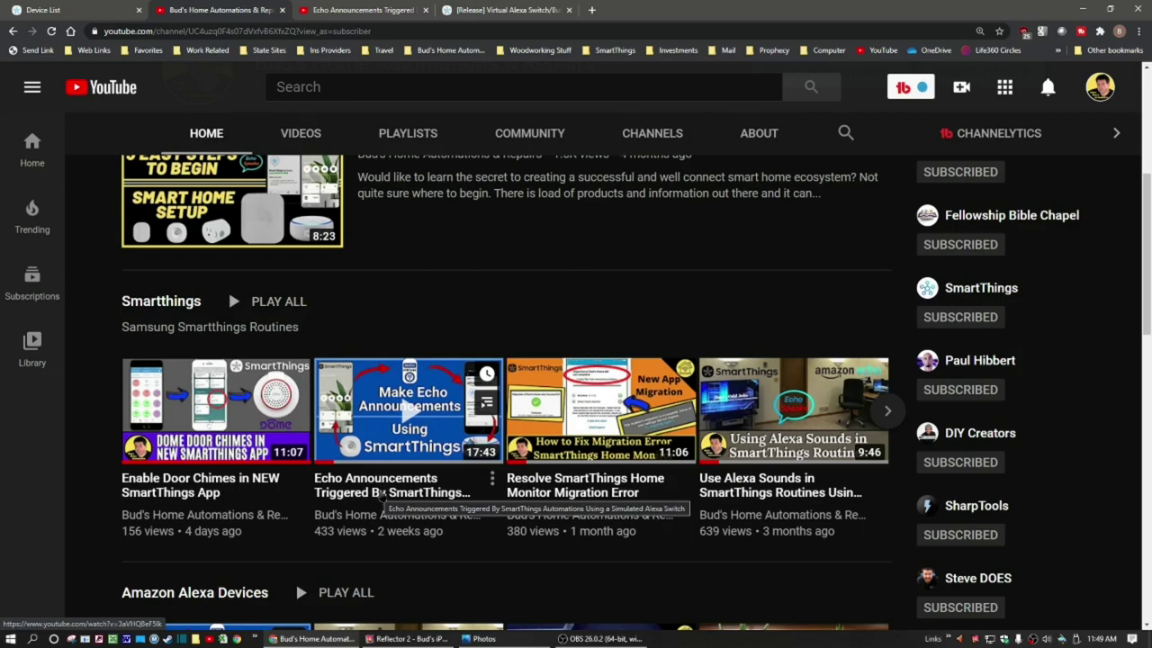
{"action": "left_click", "coordinate": [381, 494]}
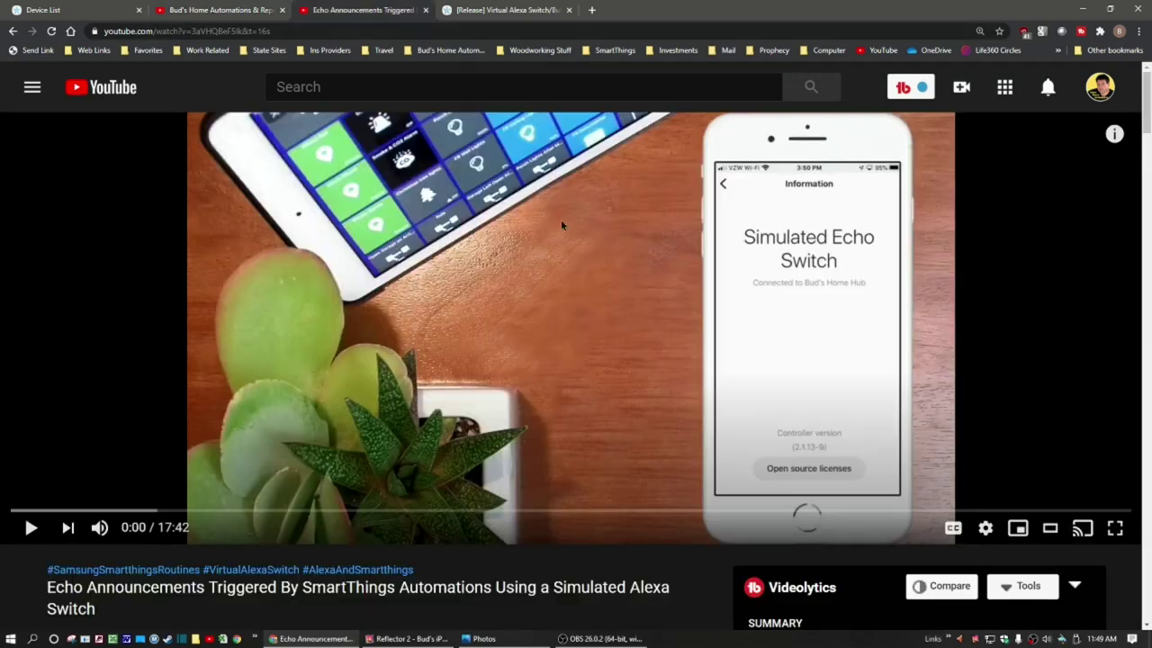
{"action": "scroll", "coordinate": [561, 225], "scroll_direction": "down", "scroll_amount": 5}
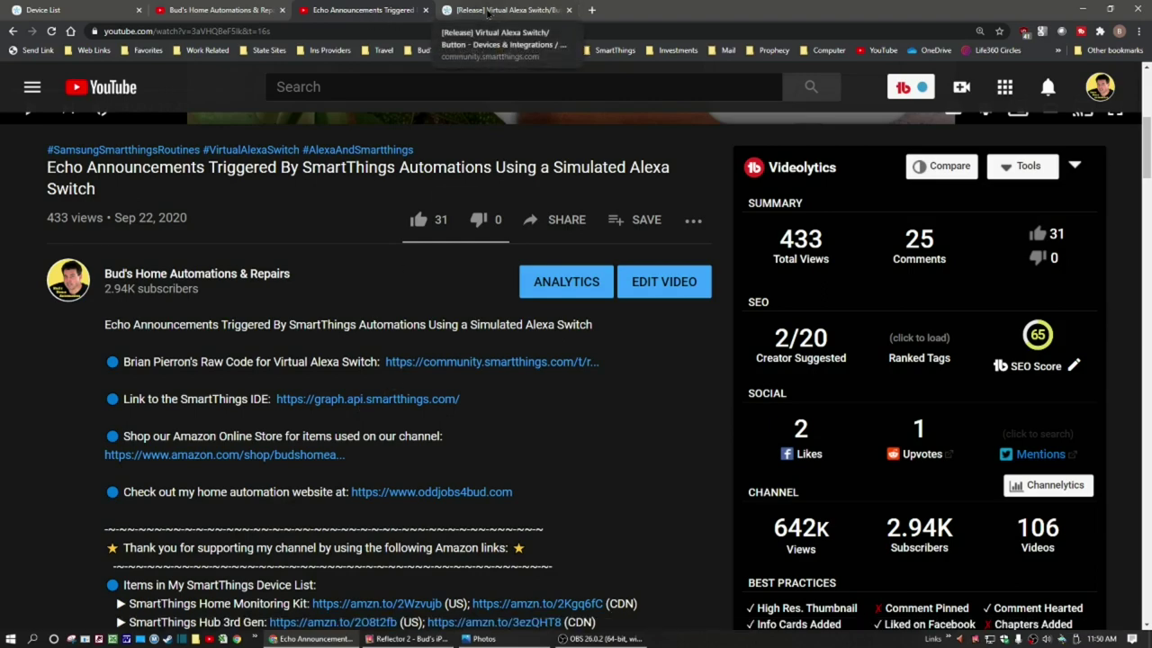
{"action": "left_click", "coordinate": [486, 11]}
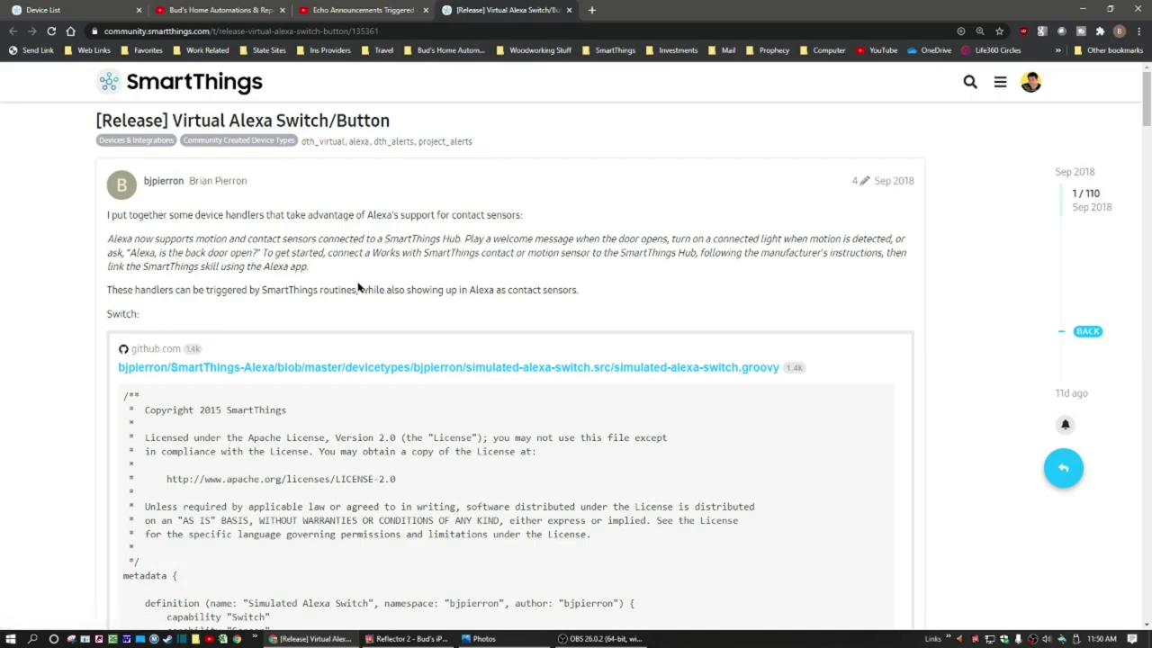
- Scroll the [Release] Virtual Alexa Switch/Button post and highlight the 'Switch:' code label
{"action": "scroll", "coordinate": [358, 282], "scroll_direction": "down", "scroll_amount": 4}
{"action": "scroll", "coordinate": [356, 284], "scroll_direction": "down", "scroll_amount": 2}
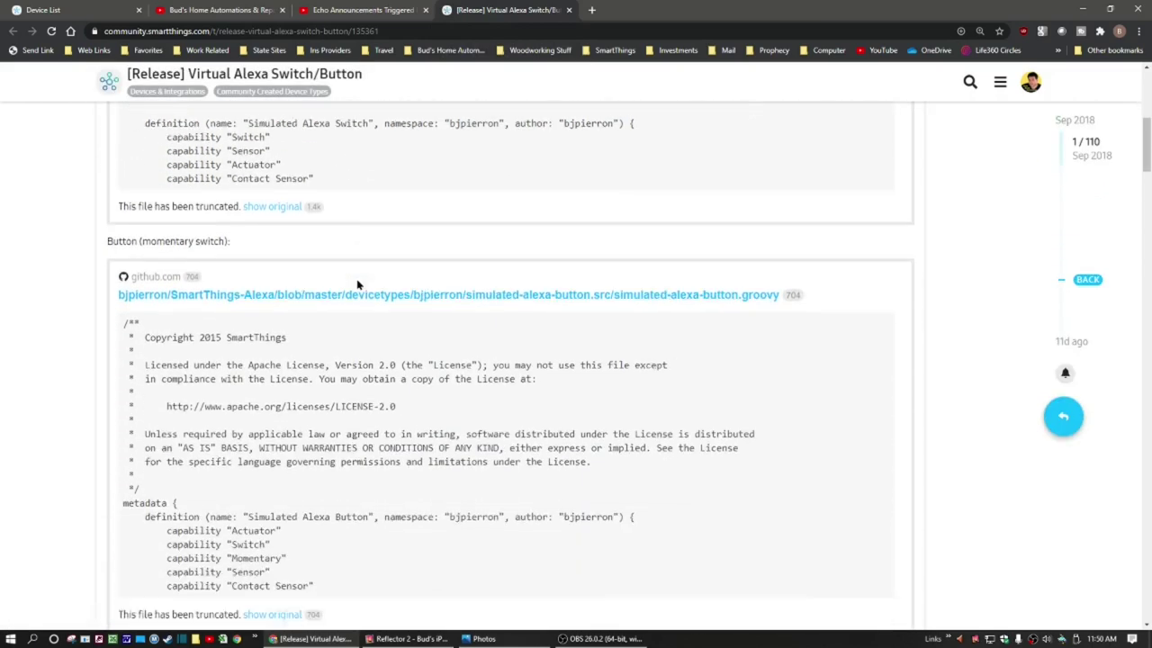
{"action": "scroll", "coordinate": [135, 243], "scroll_direction": "up", "scroll_amount": 4}
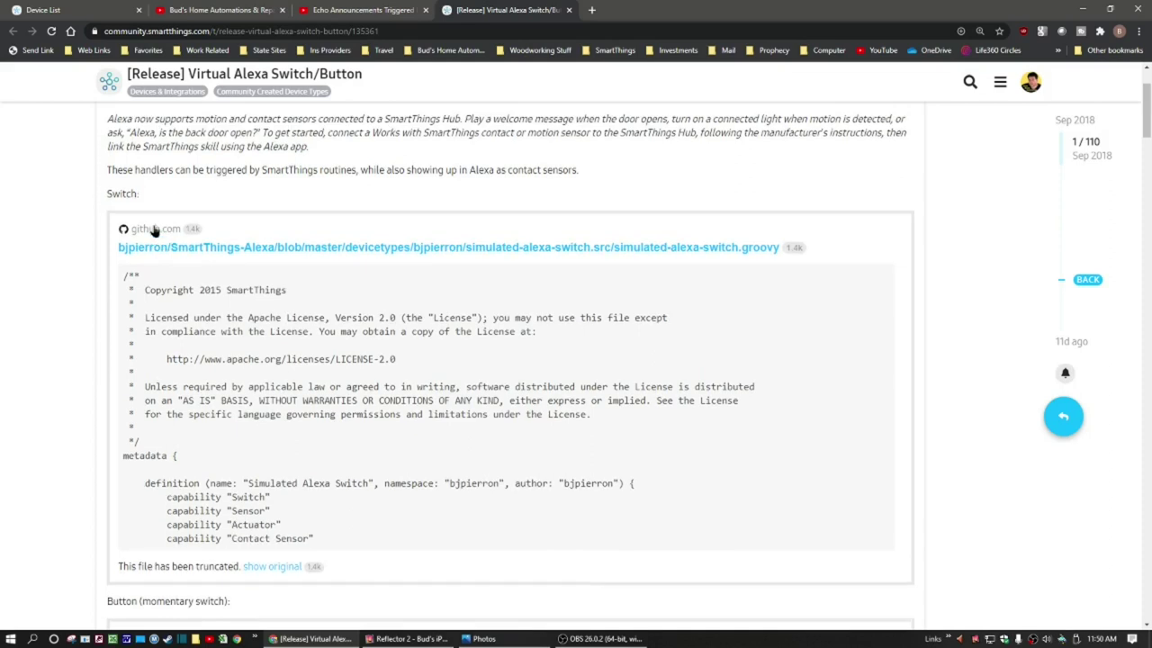
{"action": "left_click_drag", "start_coordinate": [99, 196], "coordinate": [178, 182]}
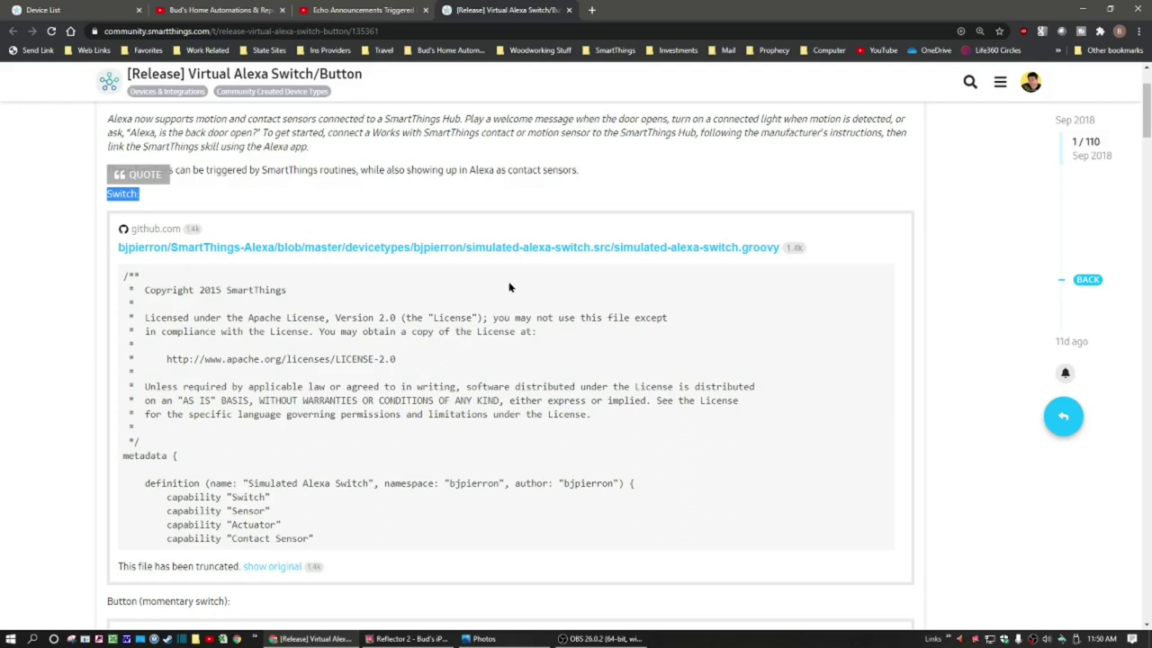
{"action": "left_click", "coordinate": [77, 16]}
- Review My Devices, highlighting the Simulated Alexa Switch type on EPS iPhone devices like EPS iPhone Bud
{"action": "scroll", "coordinate": [297, 246], "scroll_direction": "up", "scroll_amount": 1}
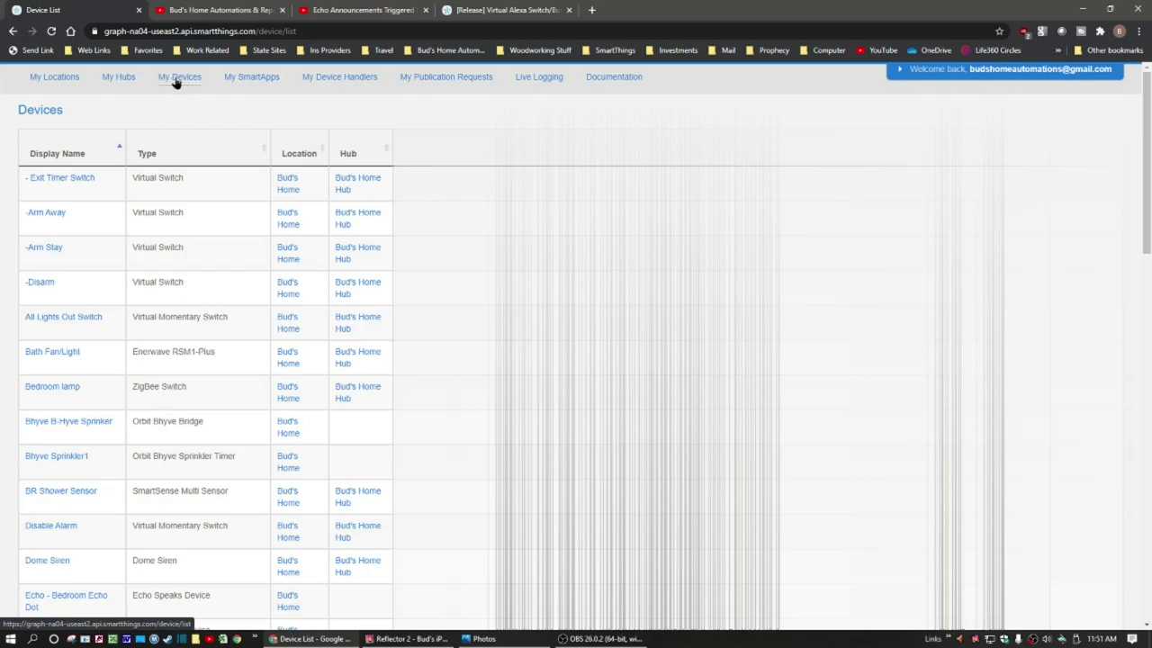
{"action": "scroll", "coordinate": [162, 170], "scroll_direction": "down", "scroll_amount": 3}
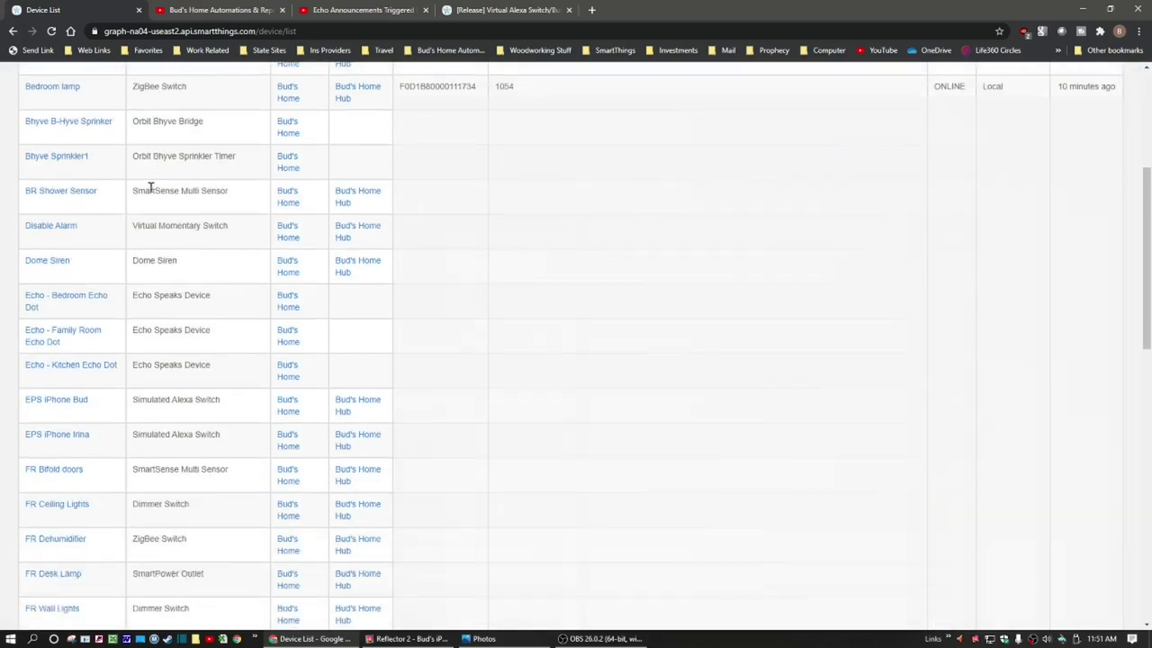
{"action": "scroll", "coordinate": [150, 186], "scroll_direction": "down", "scroll_amount": 10}
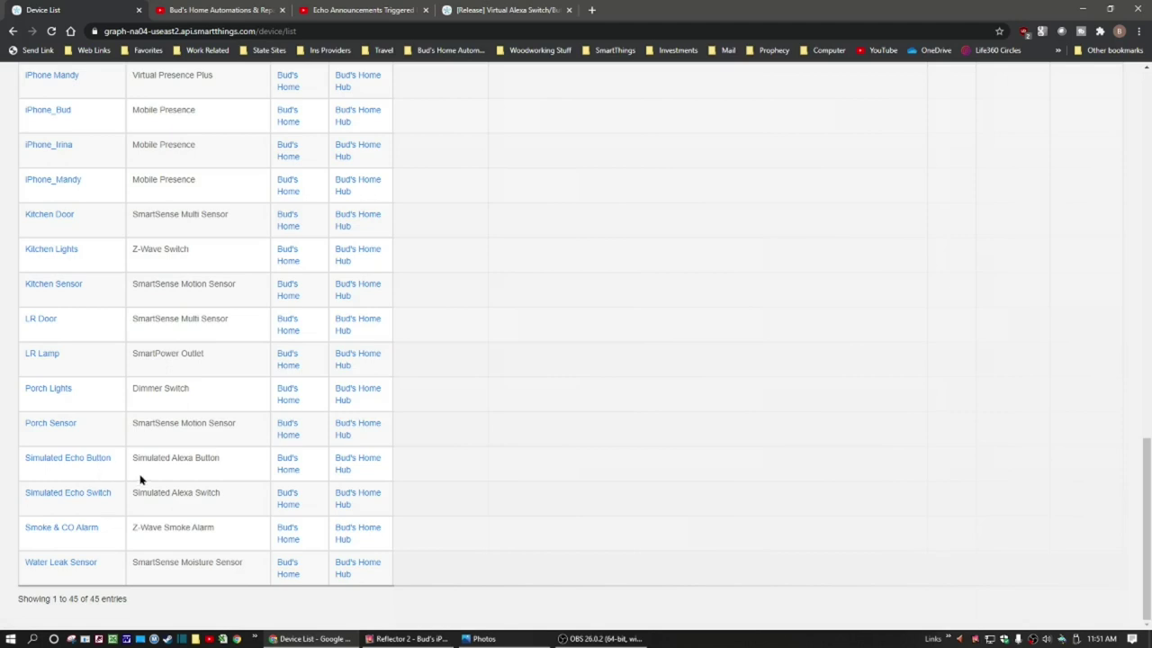
{"action": "left_click_drag", "start_coordinate": [234, 494], "coordinate": [127, 495]}
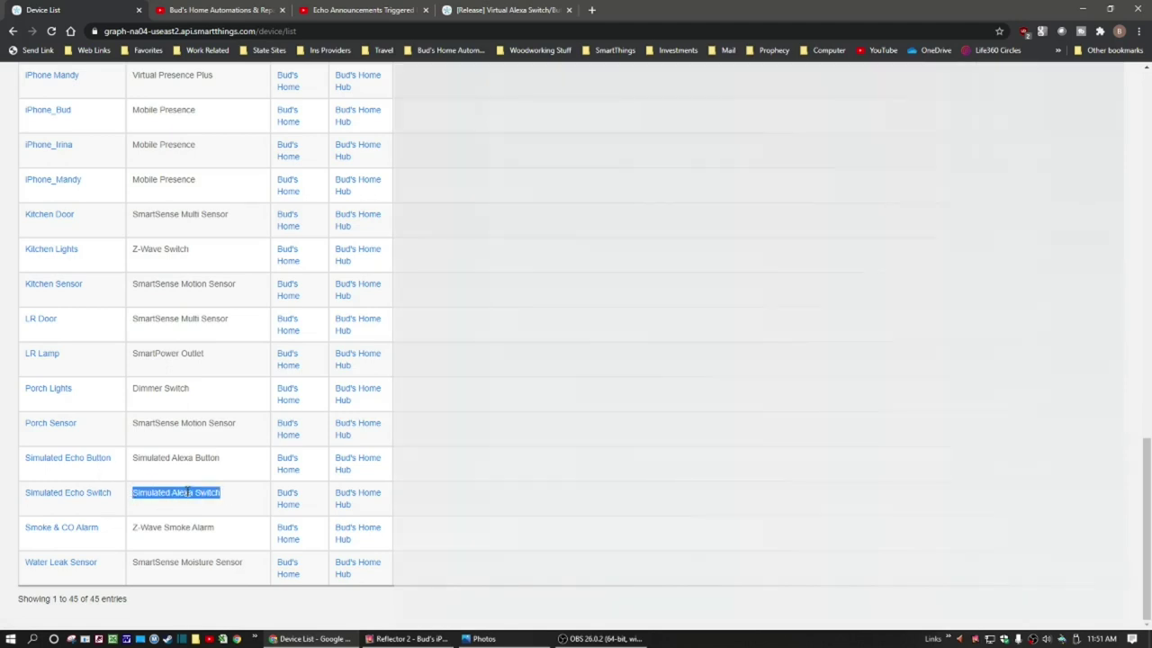
{"action": "scroll", "coordinate": [198, 492], "scroll_direction": "up", "scroll_amount": 5}
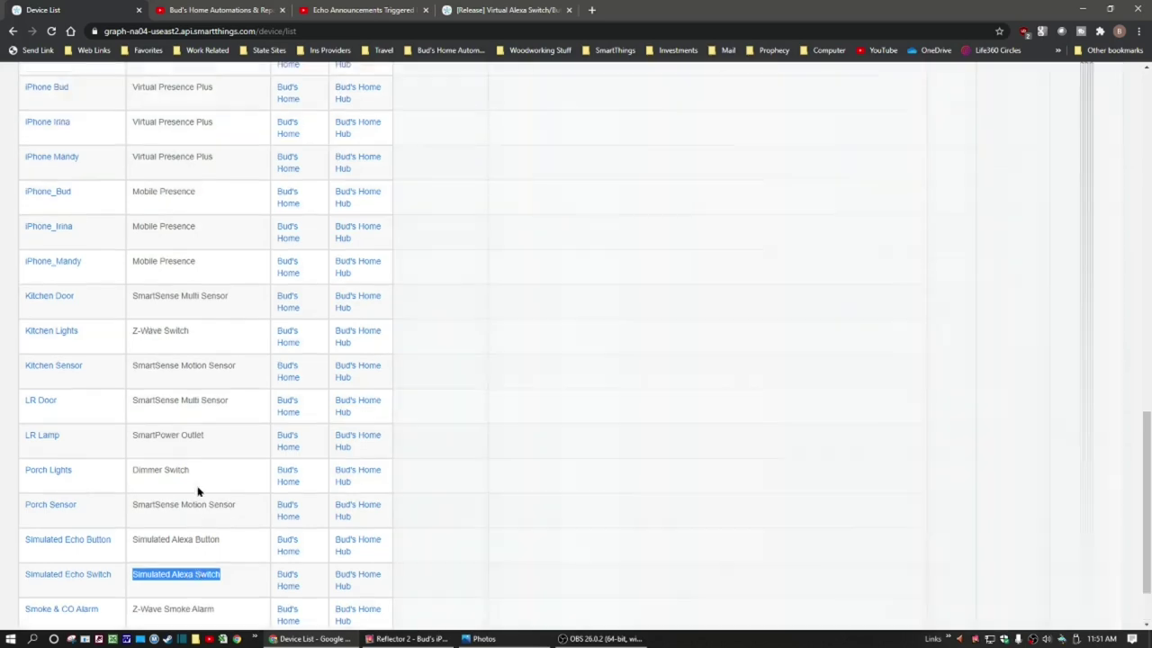
{"action": "scroll", "coordinate": [198, 489], "scroll_direction": "up", "scroll_amount": 5}
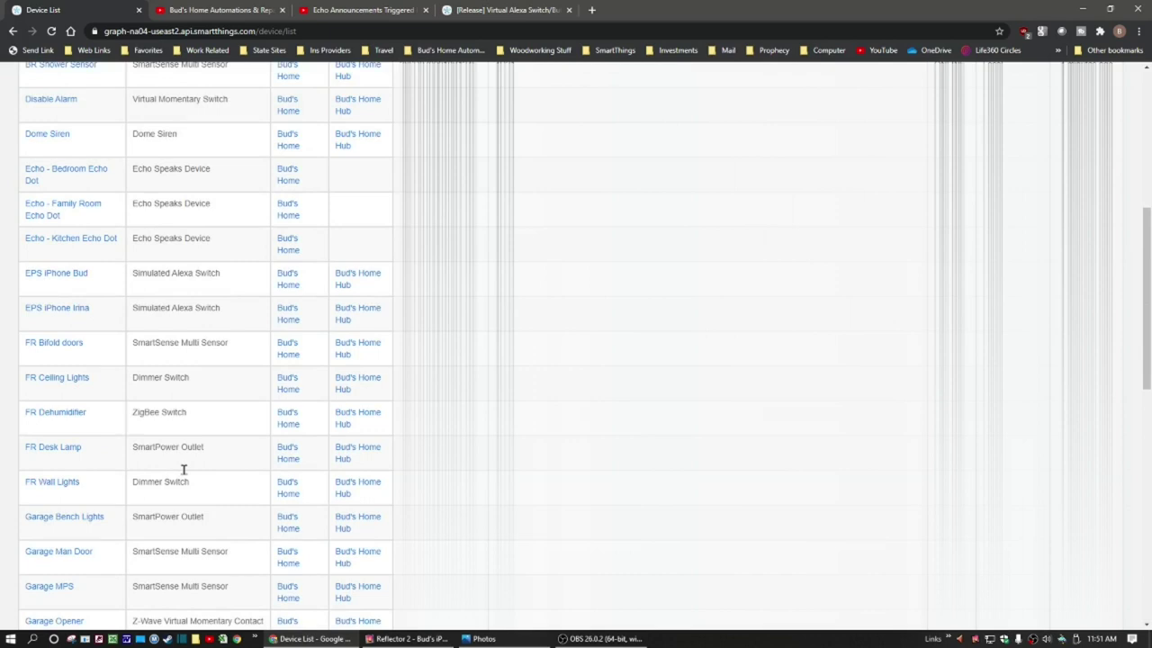
{"action": "scroll", "coordinate": [184, 469], "scroll_direction": "up", "scroll_amount": 3}
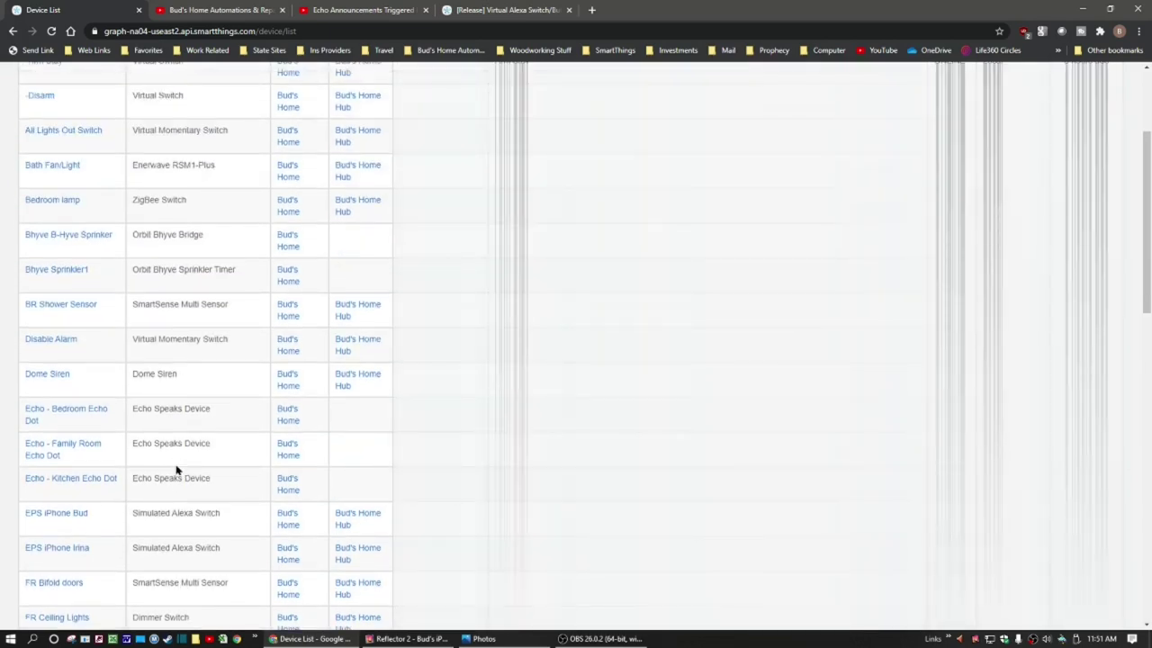
{"action": "scroll", "coordinate": [108, 454], "scroll_direction": "down", "scroll_amount": 2}
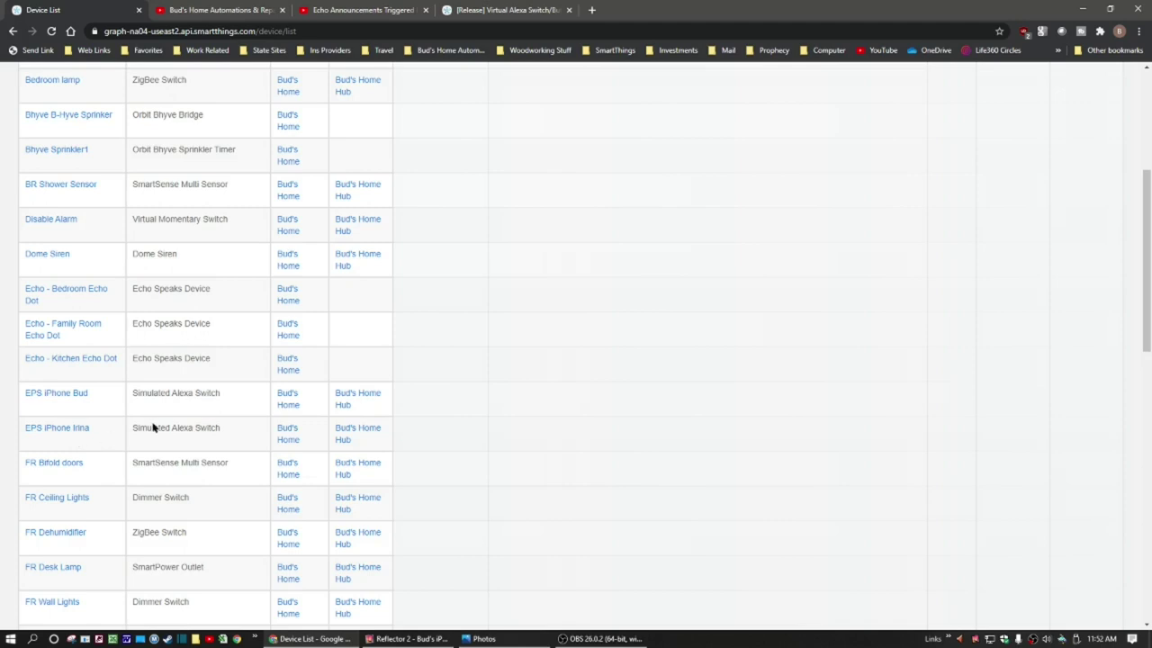
{"action": "left_click_drag", "start_coordinate": [227, 399], "coordinate": [127, 403]}
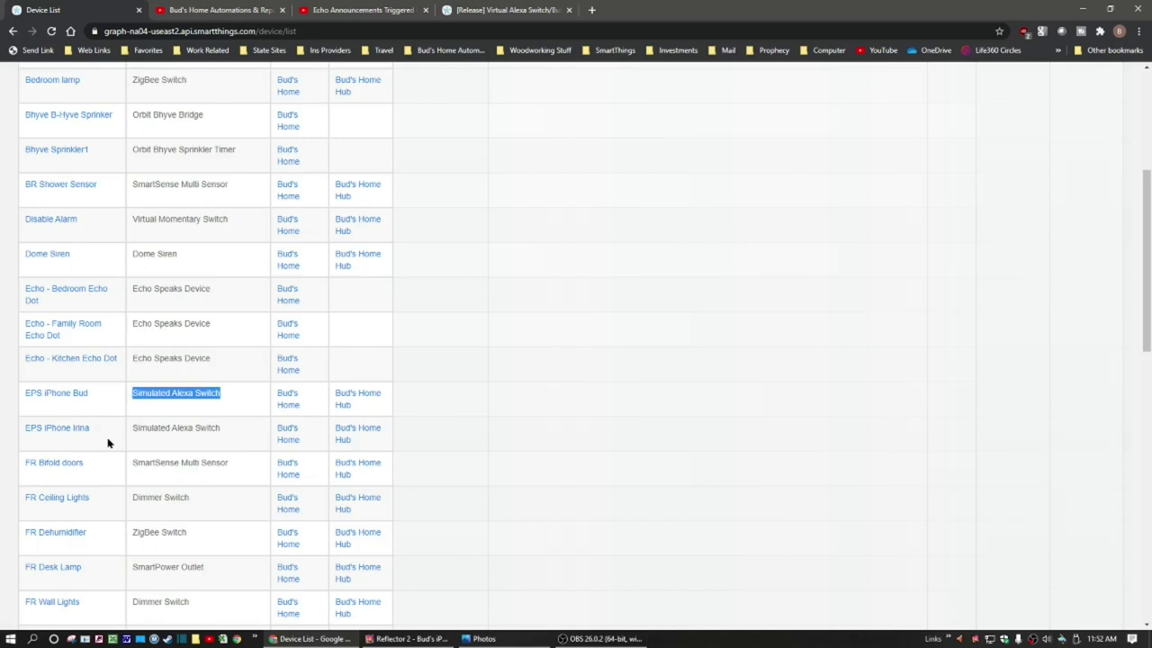
{"action": "scroll", "coordinate": [206, 432], "scroll_direction": "up", "scroll_amount": 4}
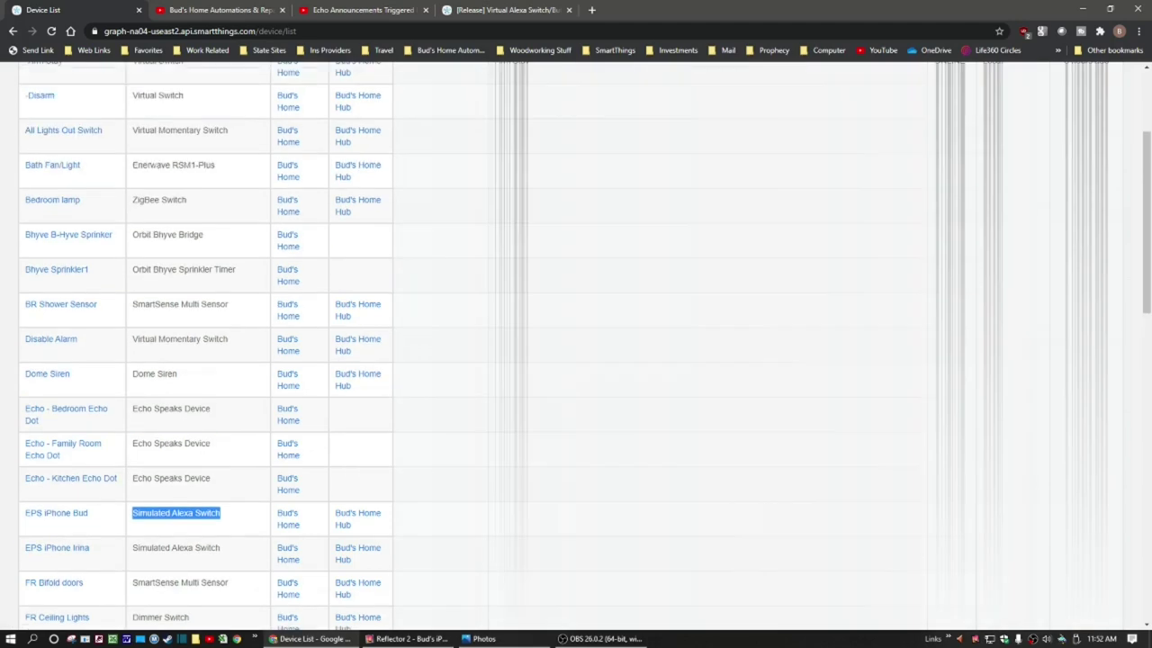
- Start a new device named Echo Presence Switch
{"action": "left_click", "coordinate": [1090, 112]}
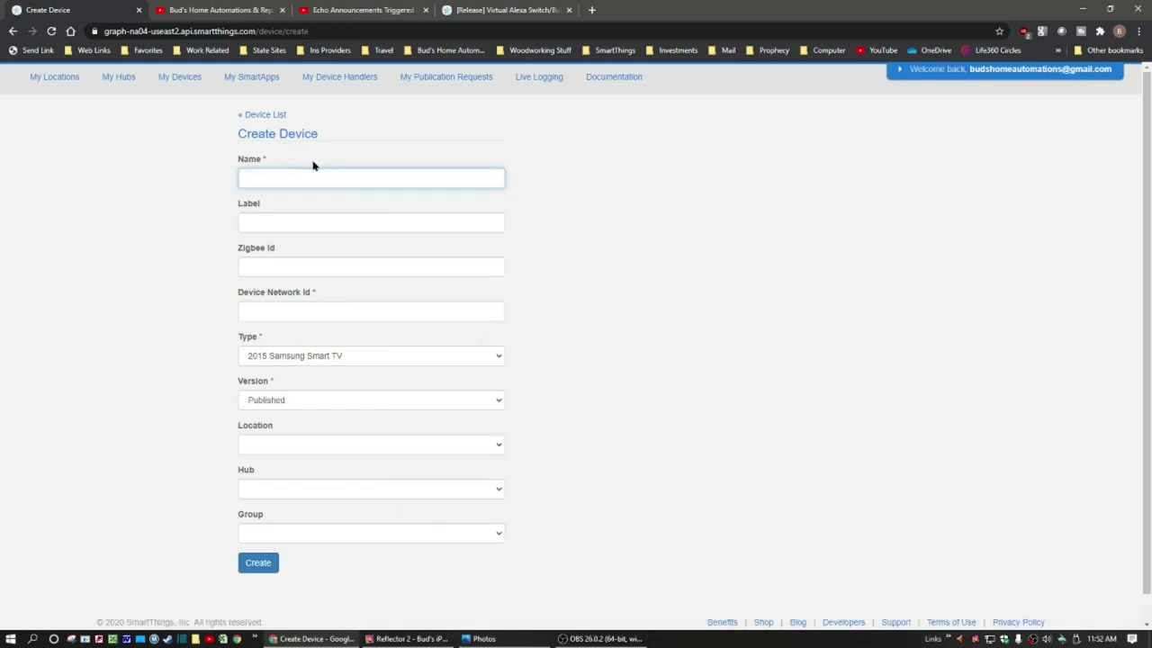
{"action": "type", "text": "Echo Presence Switch"}
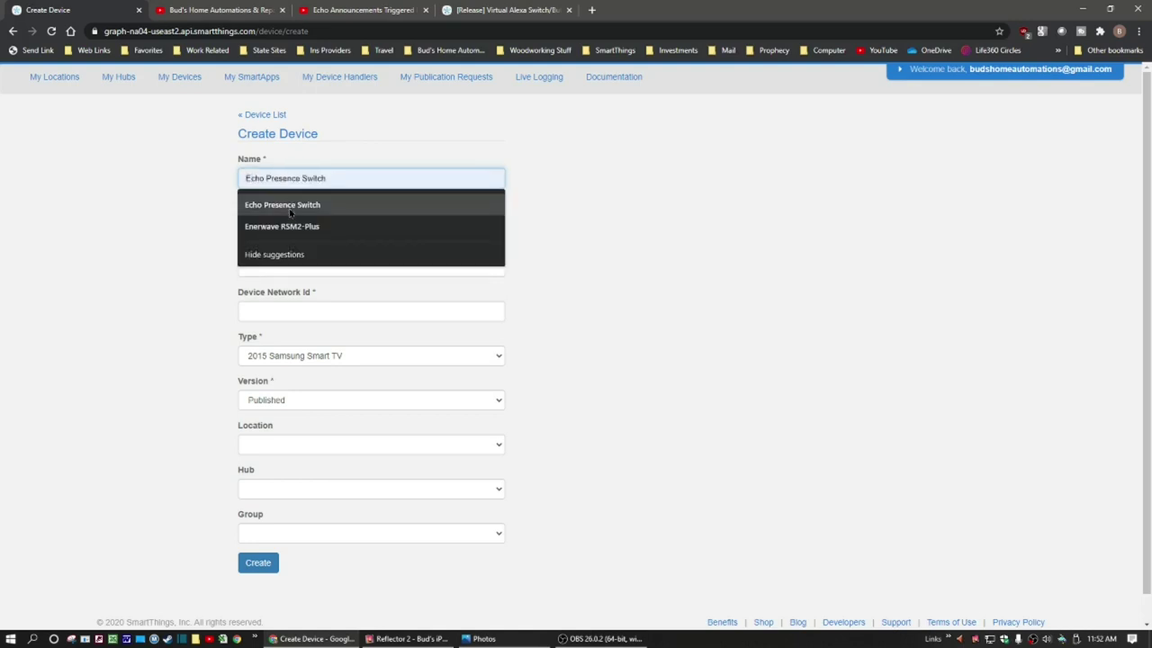
{"action": "left_click", "coordinate": [290, 206]}
- Label the device EPS iPhone followed by the new owner's name
{"action": "left_click", "coordinate": [319, 221]}
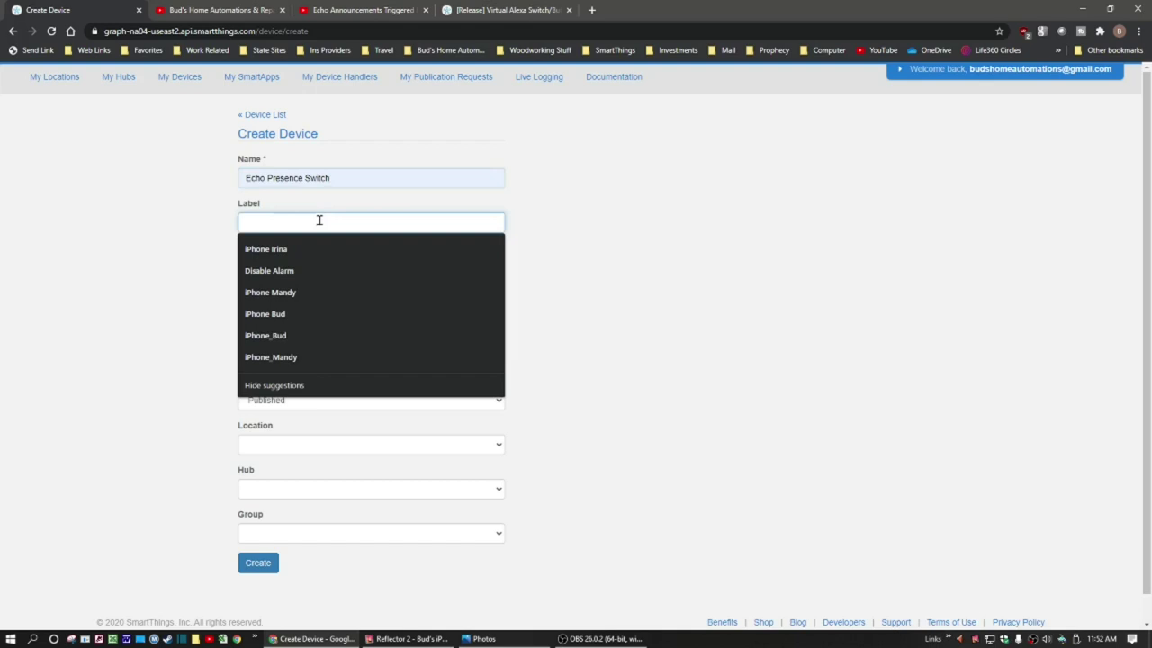
{"action": "type", "text": "EPS iPhone Irina"}
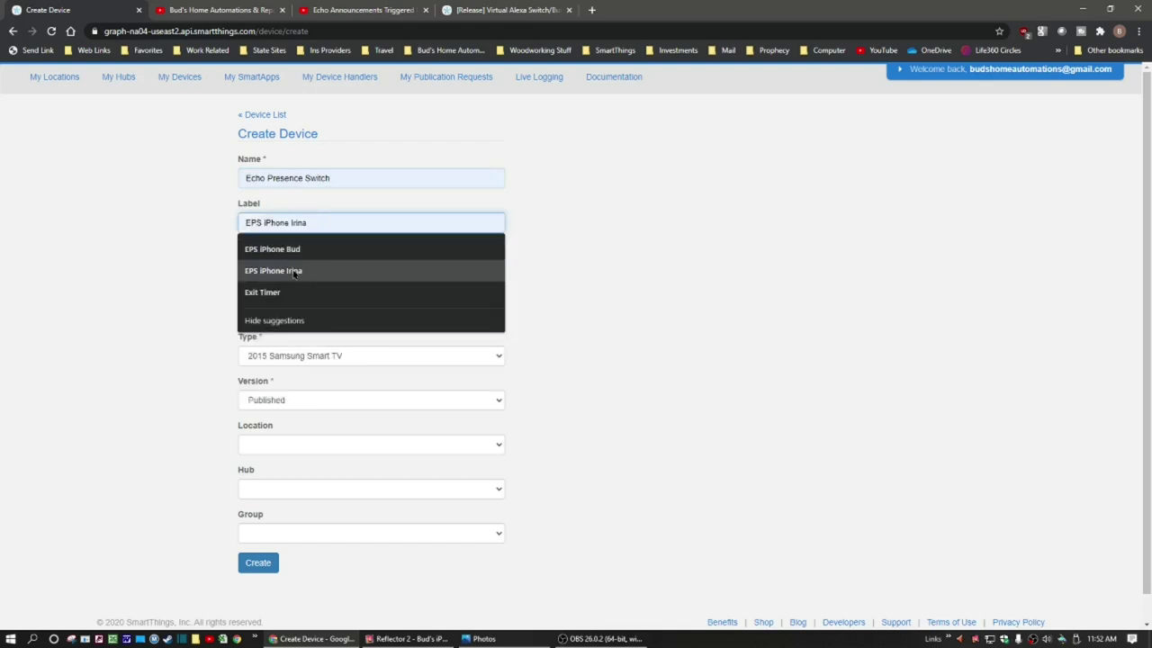
{"action": "left_click", "coordinate": [291, 269]}
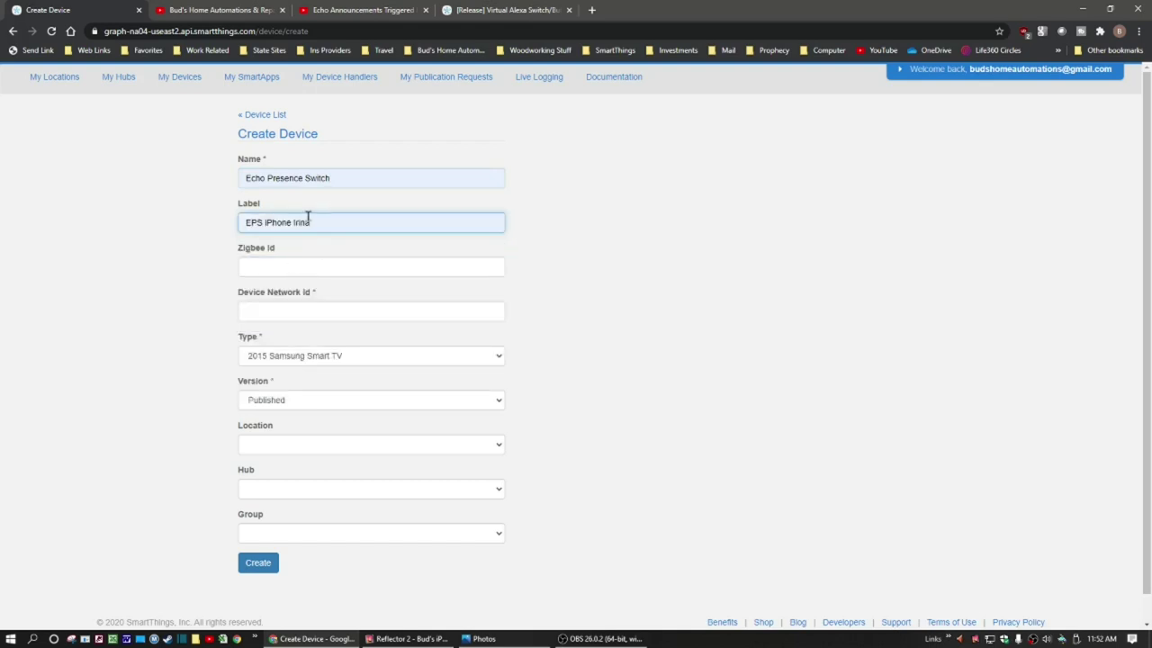
{"action": "double_click", "coordinate": [301, 222]}
{"action": "type", "text": "I"}
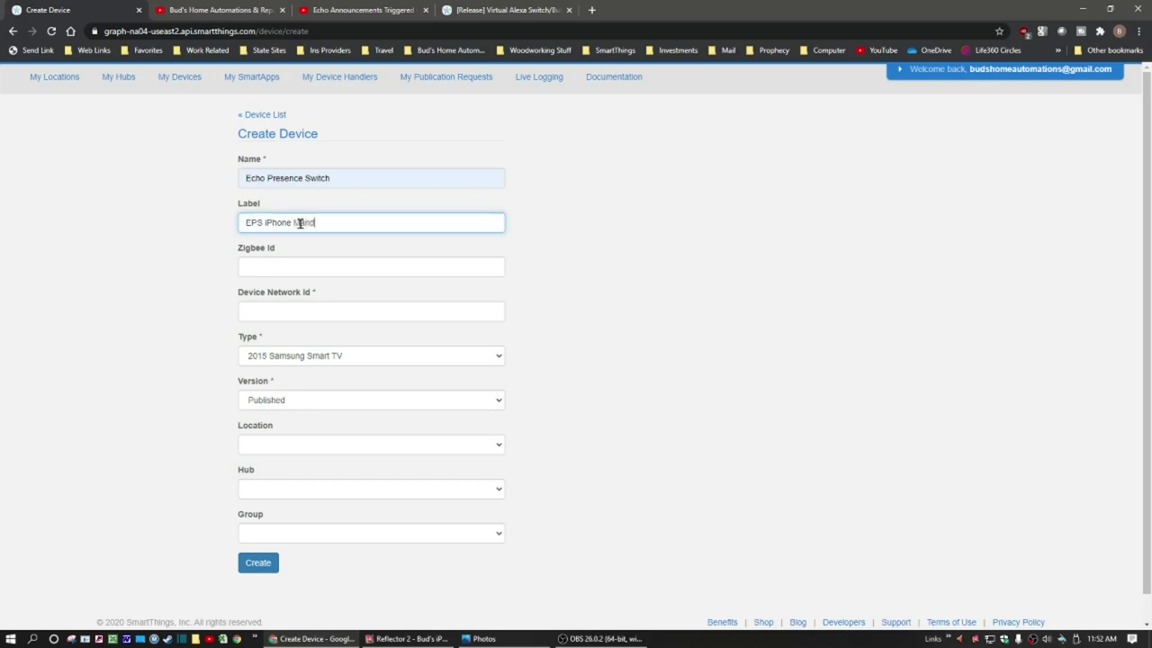
{"action": "type", "text": "andy"}
{"action": "left_click", "coordinate": [313, 267]}
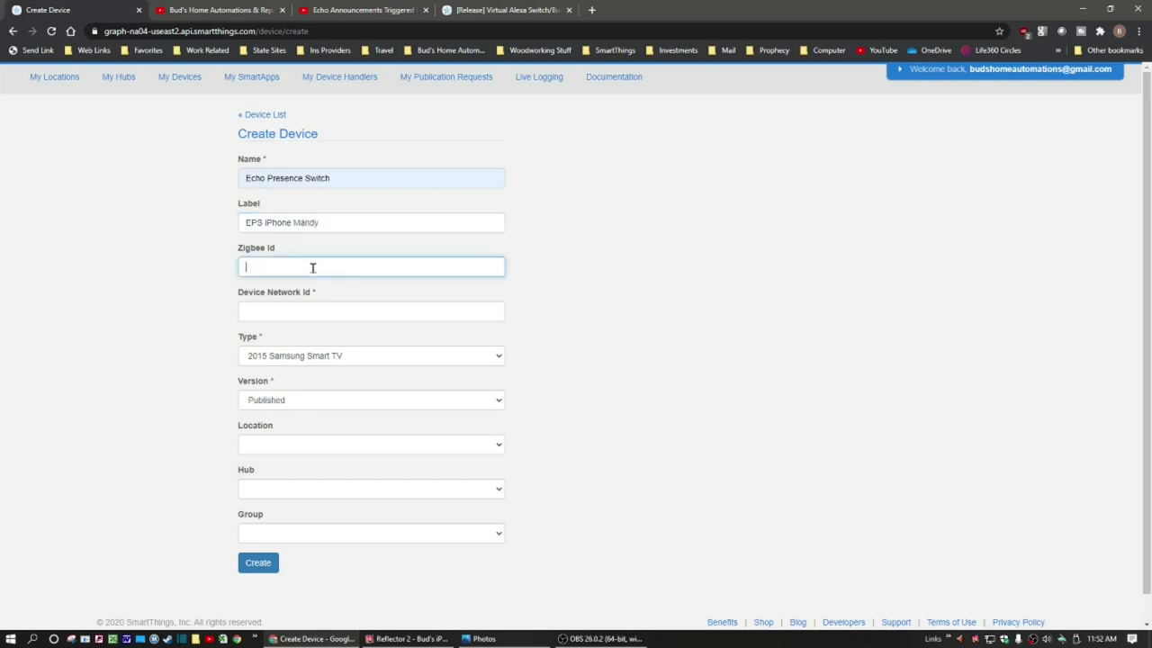
- Set the Device Network Id to EPS-3
{"action": "left_click", "coordinate": [296, 310]}
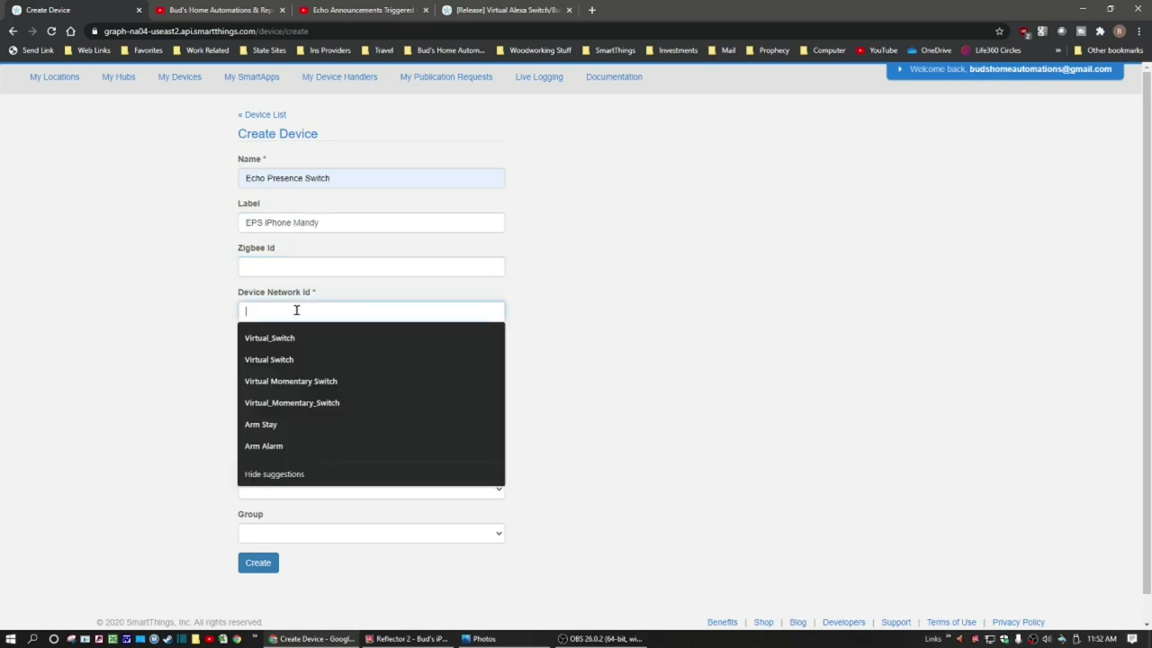
{"action": "type", "text": "EPS-1"}
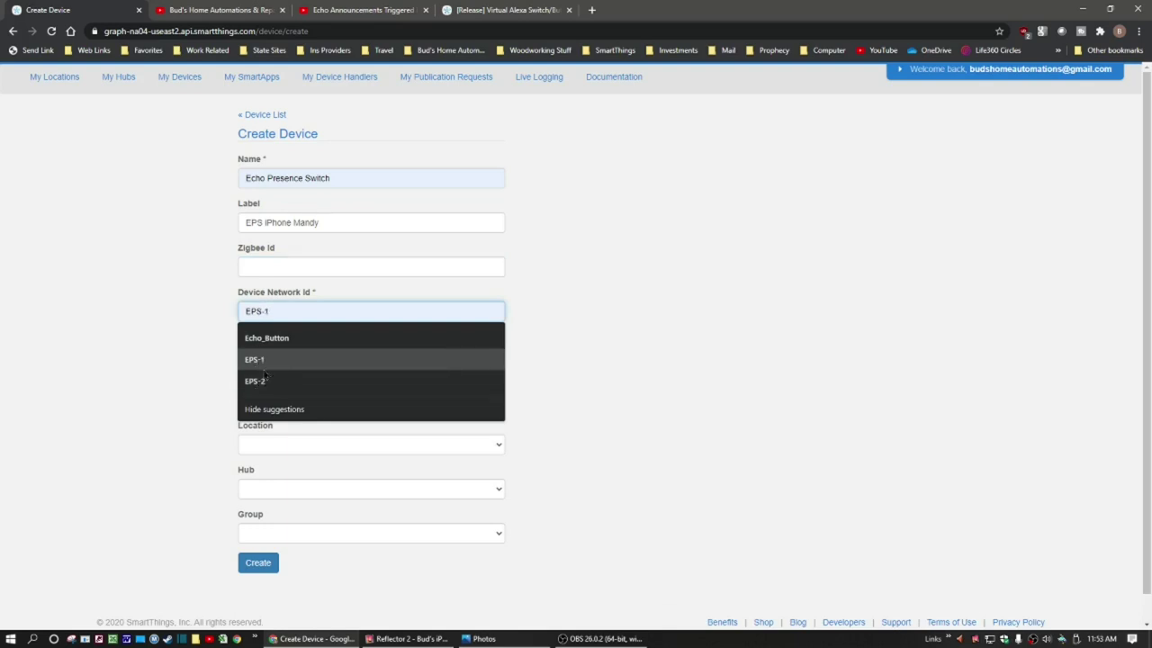
{"action": "left_click", "coordinate": [261, 382]}
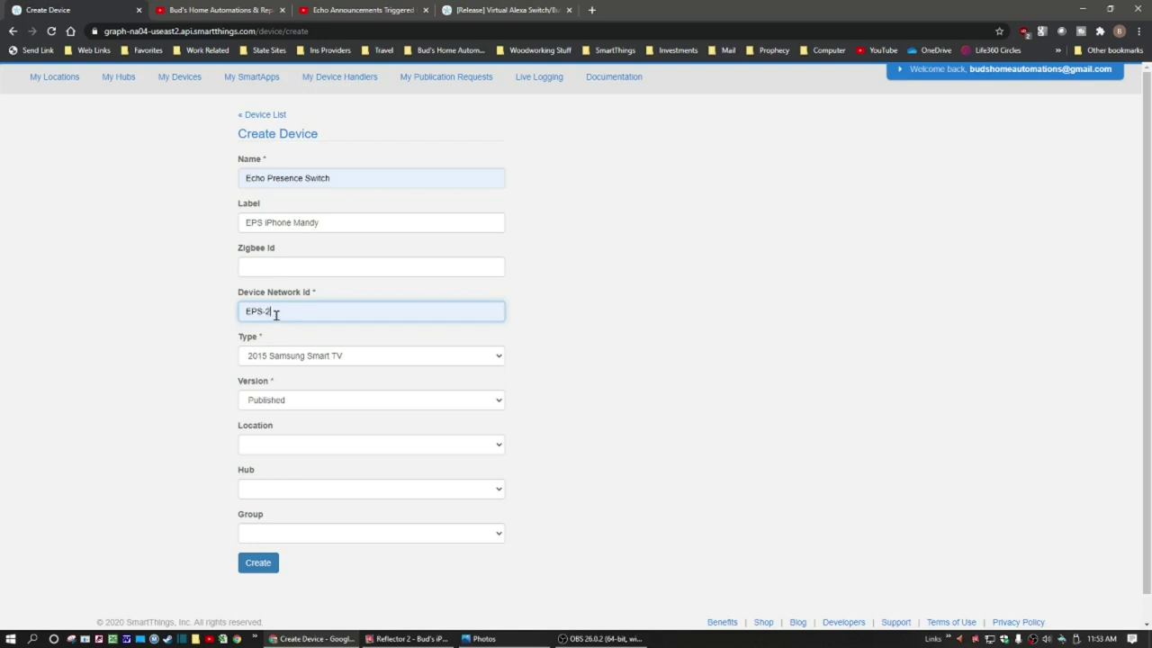
{"action": "key", "text": "BackSpace"}
{"action": "type", "text": "3"}
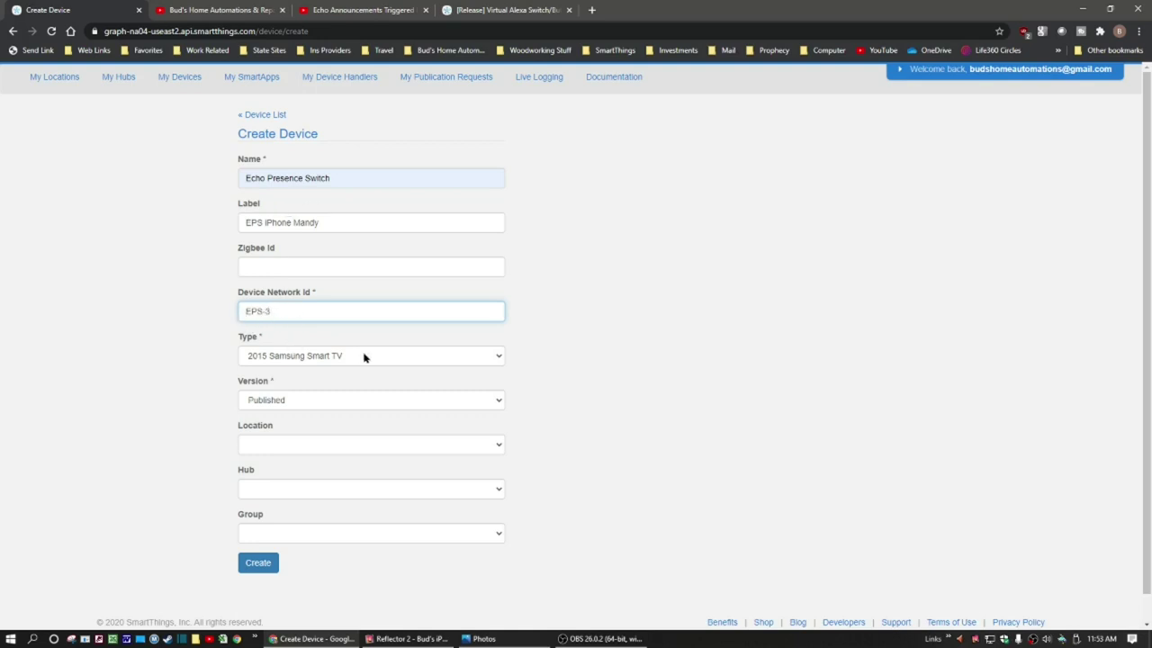
- Set the device Type to Simulated Alexa Switch
{"action": "left_click", "coordinate": [494, 360]}
{"action": "left_click_drag", "start_coordinate": [502, 395], "coordinate": [504, 586]}
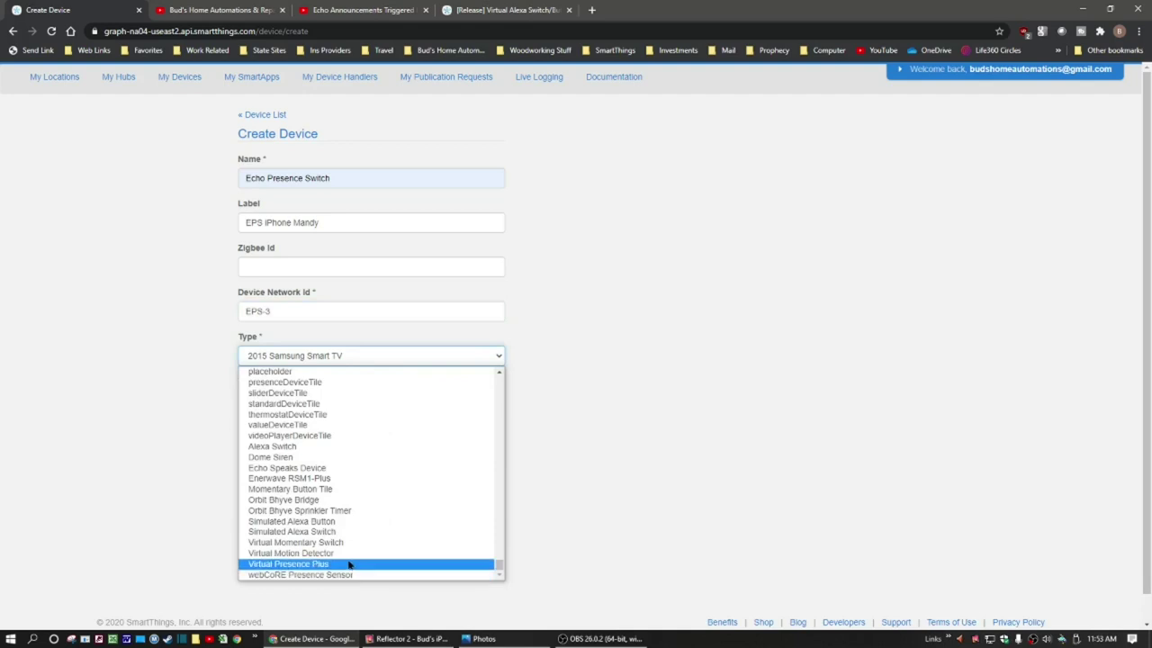
{"action": "left_click", "coordinate": [305, 537]}
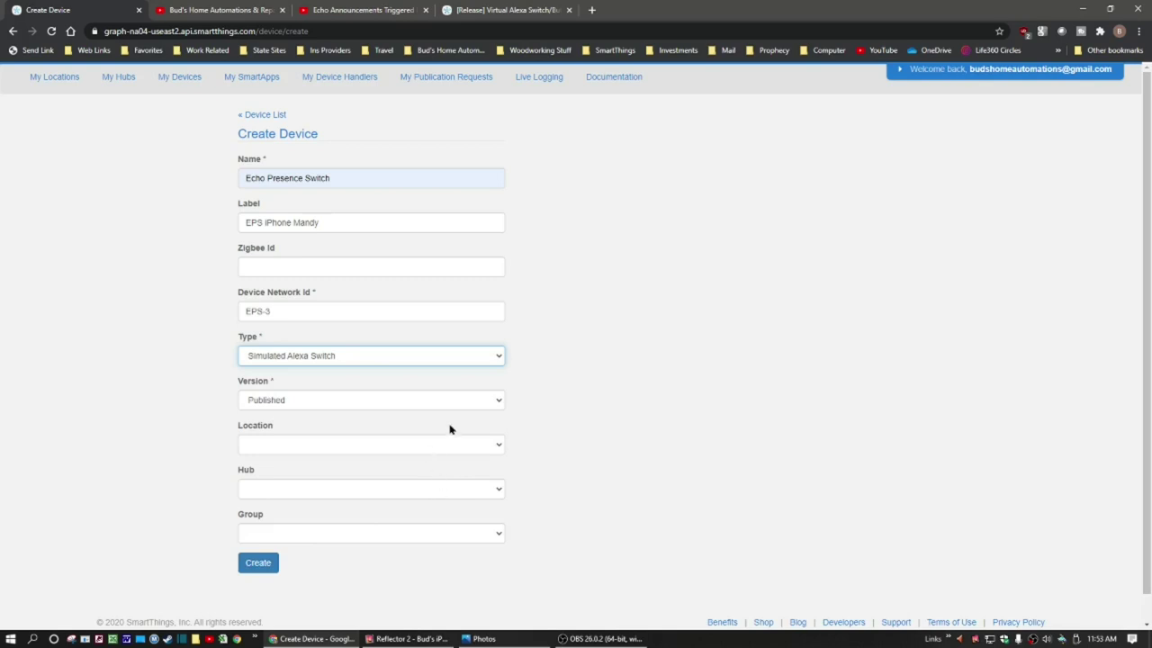
- Assign the home location and hub, leave Group empty, and create the device
{"action": "left_click", "coordinate": [479, 447]}
{"action": "left_click", "coordinate": [456, 472]}
{"action": "left_click", "coordinate": [485, 493]}
{"action": "left_click", "coordinate": [473, 516]}
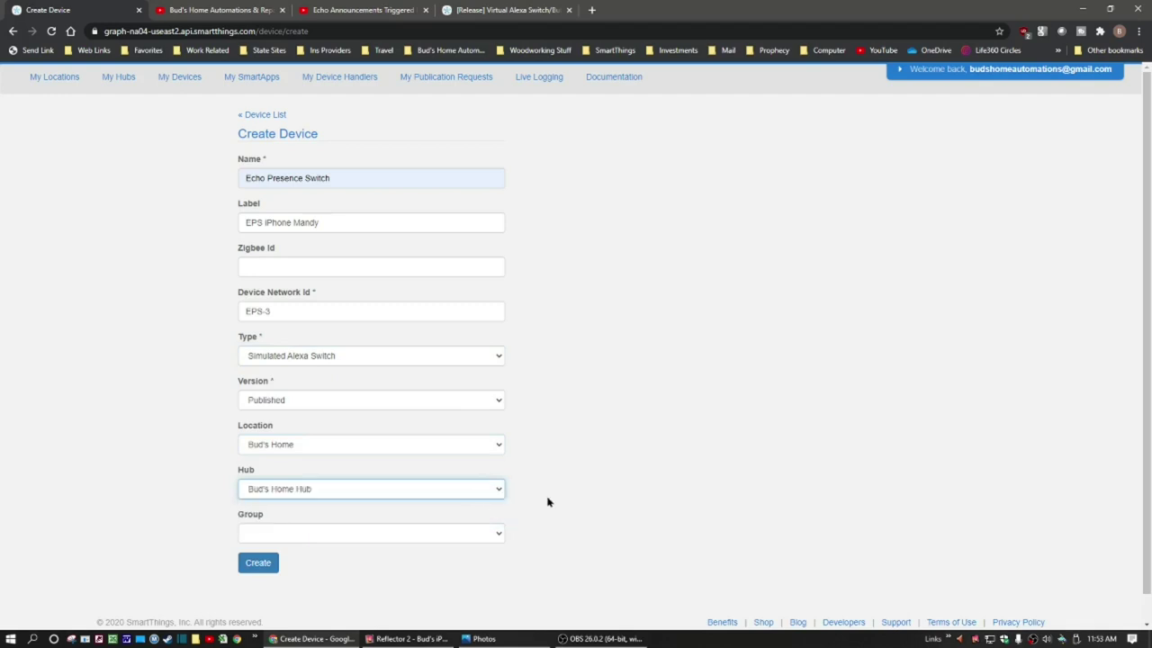
{"action": "left_click", "coordinate": [493, 536]}
{"action": "left_click", "coordinate": [495, 537]}
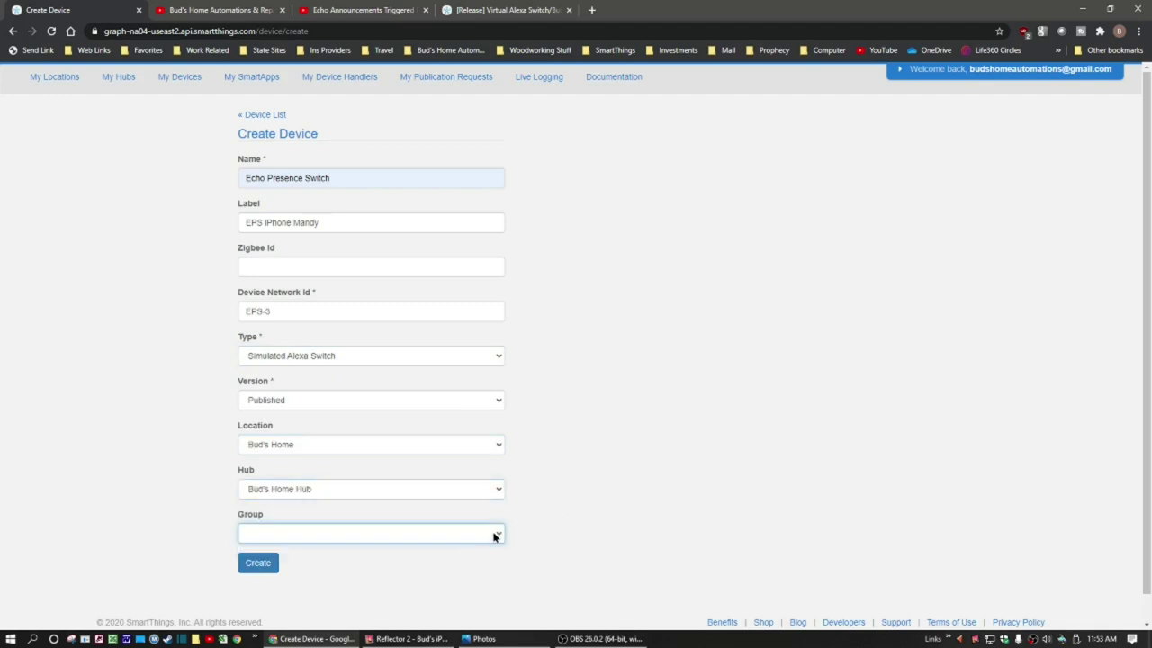
{"action": "left_click", "coordinate": [259, 565]}
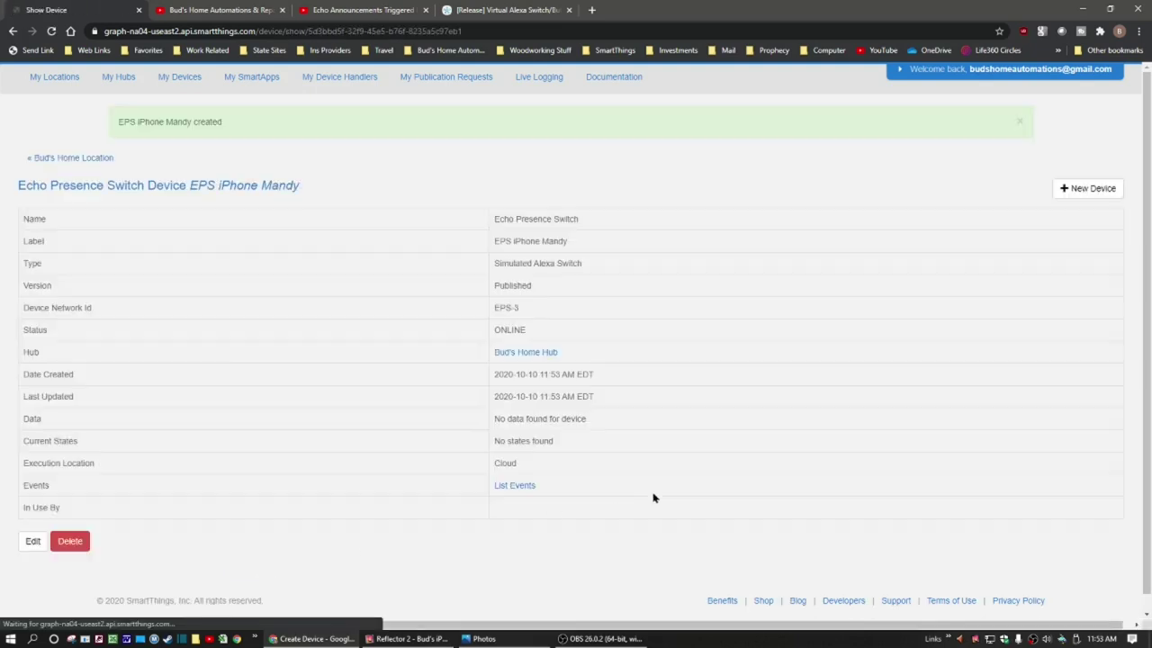
- Show all devices, scroll to the three EPS iPhone entries, and zoom the page in
{"action": "left_click", "coordinate": [180, 78]}
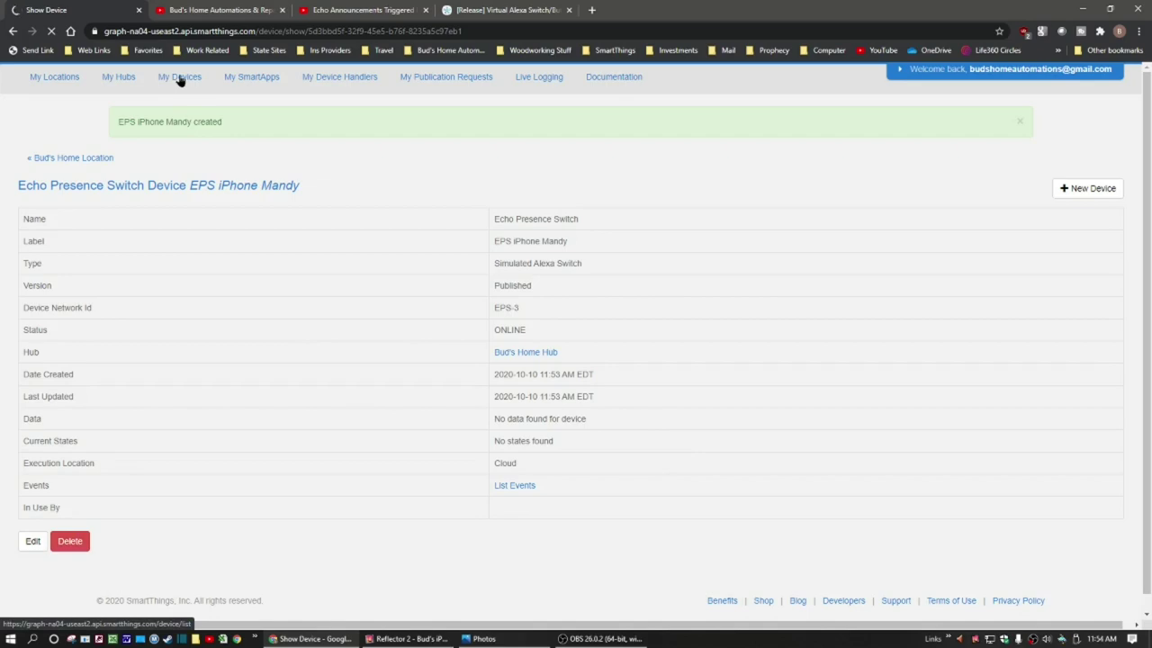
{"action": "scroll", "coordinate": [128, 266], "scroll_direction": "down", "scroll_amount": 4}
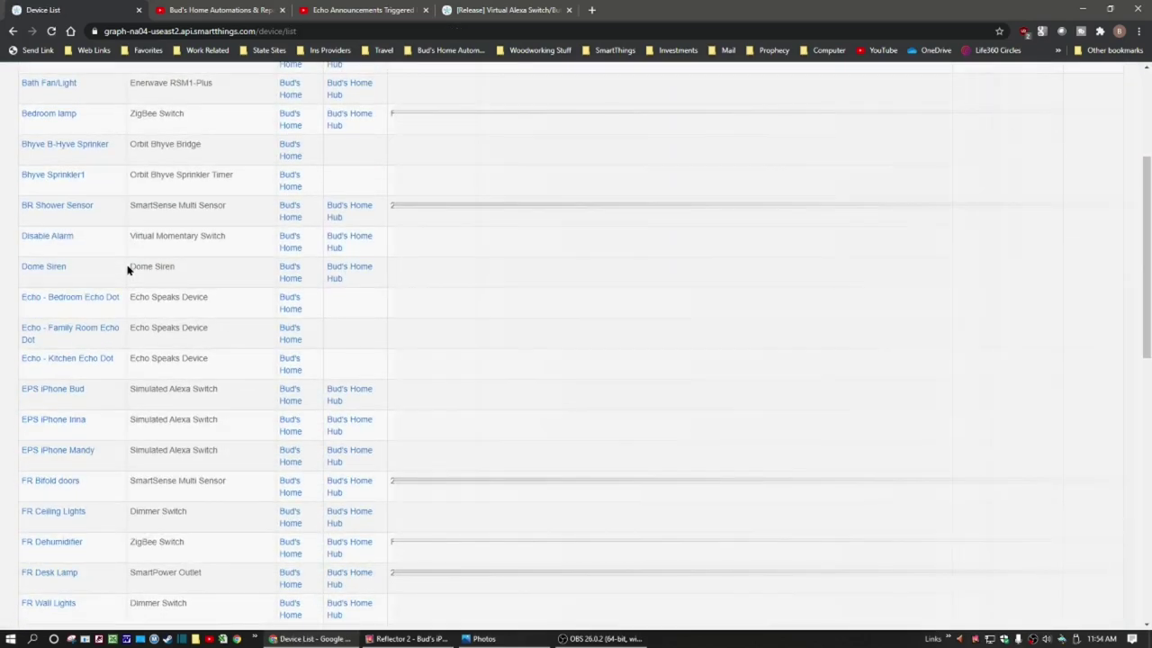
{"action": "scroll", "coordinate": [126, 270], "scroll_direction": "down", "scroll_amount": 1}
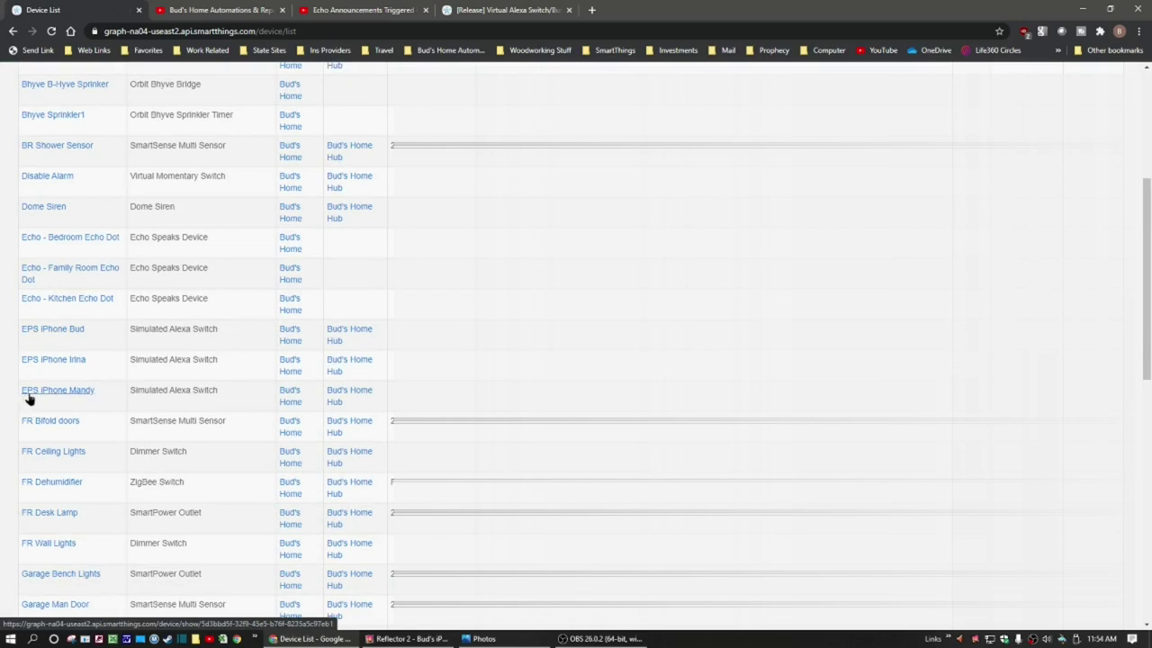
{"action": "key", "text": "ctrl+plus"}
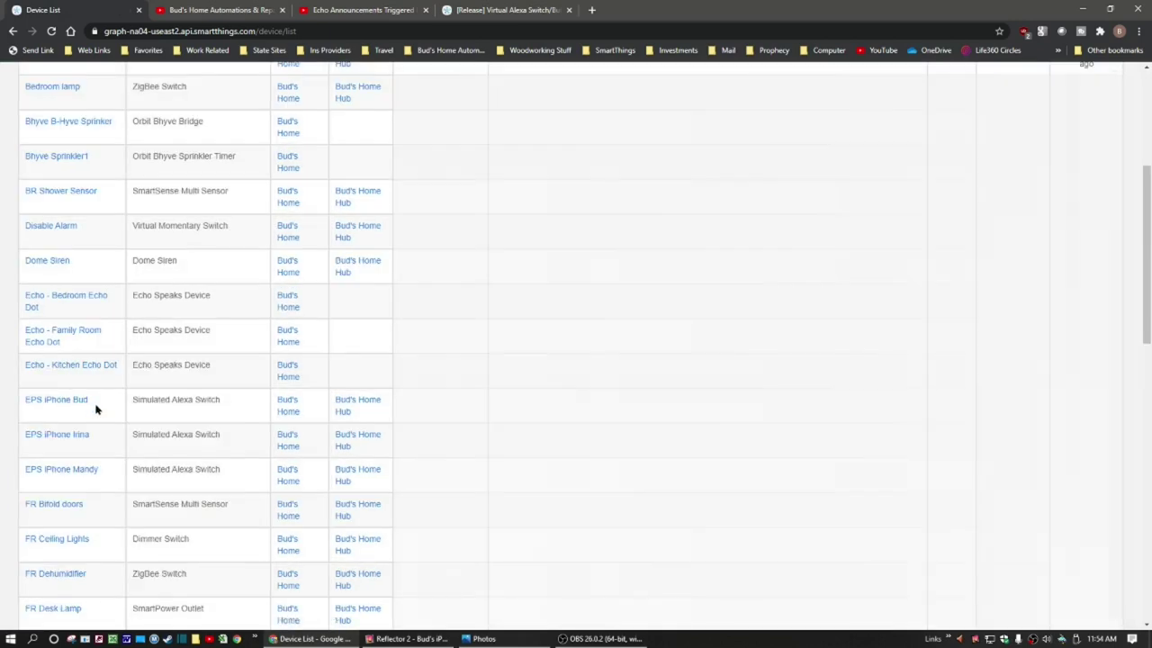